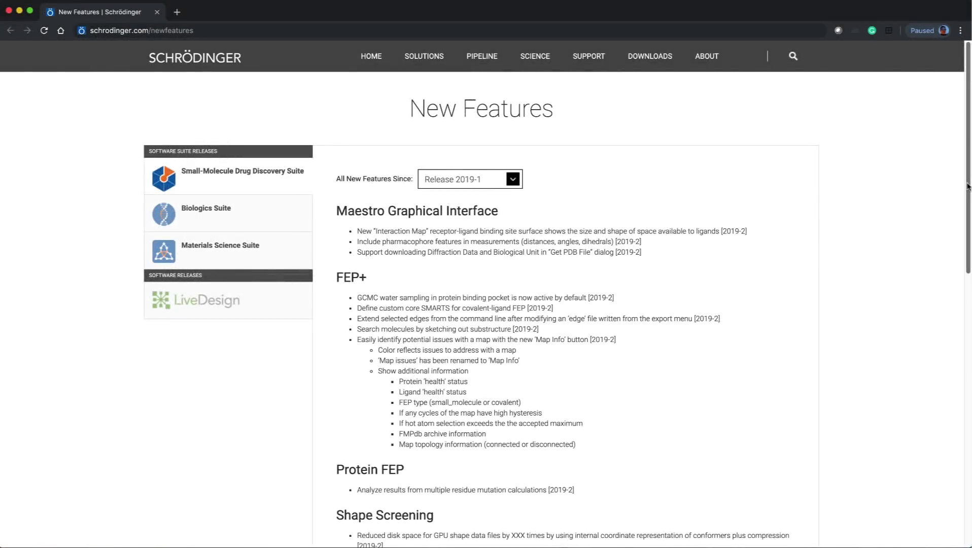
# Step: Scroll the New Features page down to the Workflows & Pipelining section and known-issues line
pyautogui.scroll(-5, 967, 187)
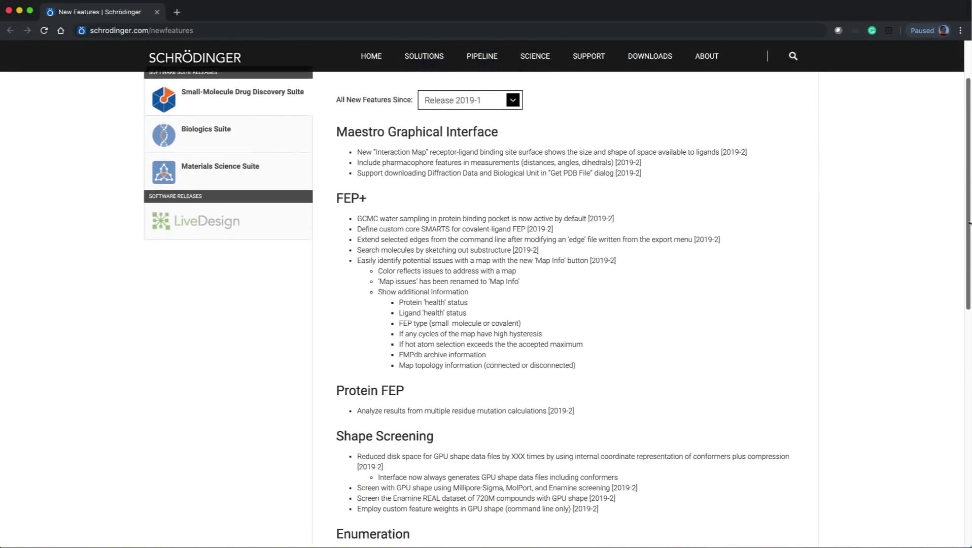
pyautogui.scroll(-6, 968, 326)
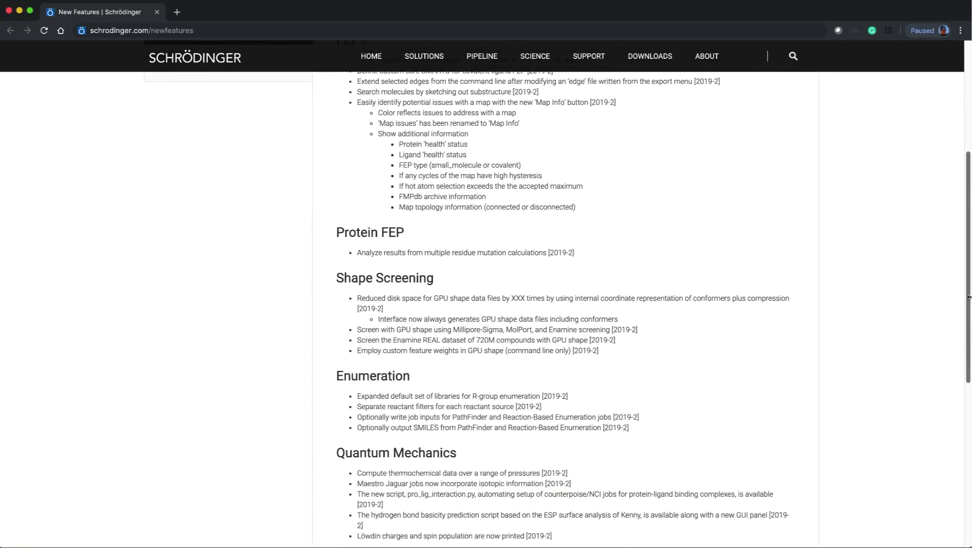
pyautogui.moveTo(967, 326); pyautogui.dragTo(961, 368)
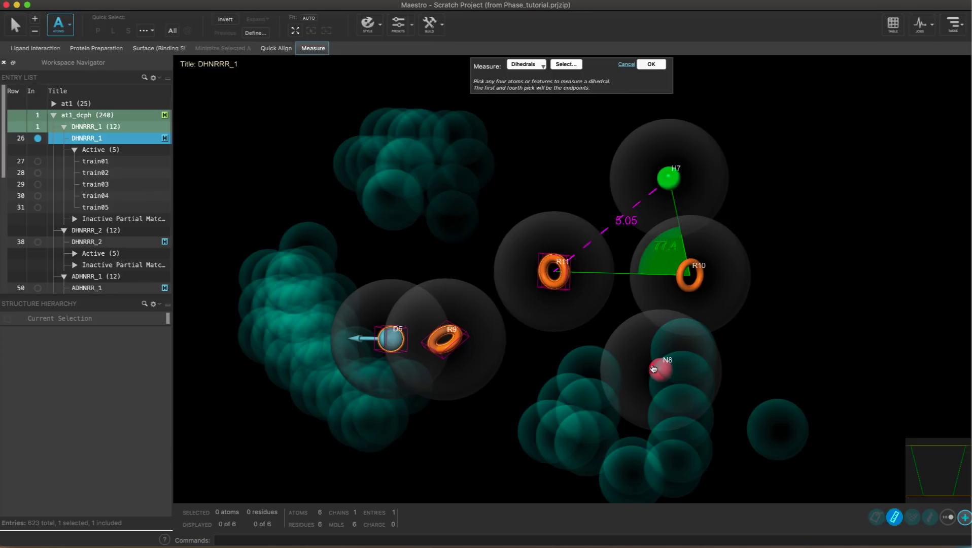
# Step: Complete the dihedral at N8, then measure the angle centred on R10 ending at R11
pyautogui.click(653, 369)
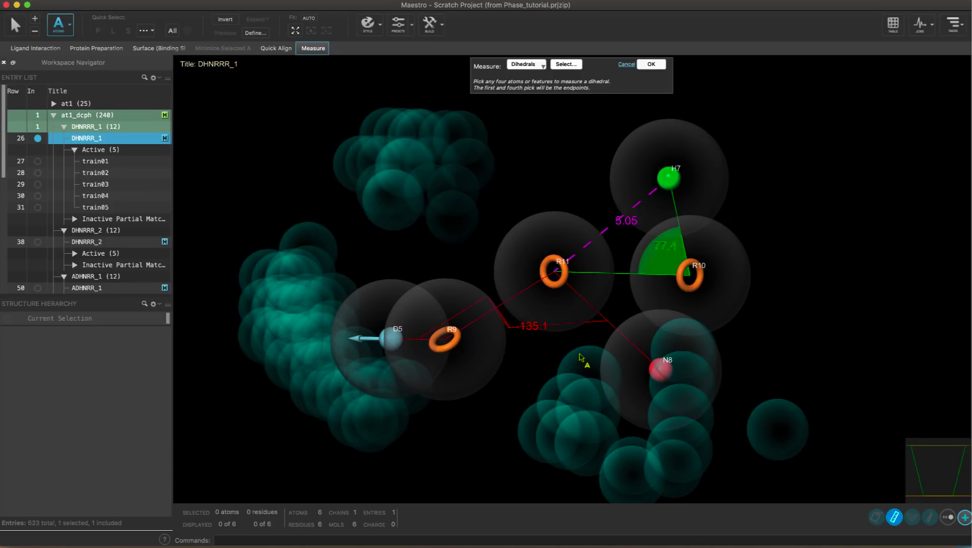
pyautogui.moveTo(577, 358)
pyautogui.mouseDown(button='middle')
pyautogui.moveTo(525, 360)
pyautogui.moveTo(538, 371)
pyautogui.moveTo(562, 361)
pyautogui.mouseUp(button='middle')
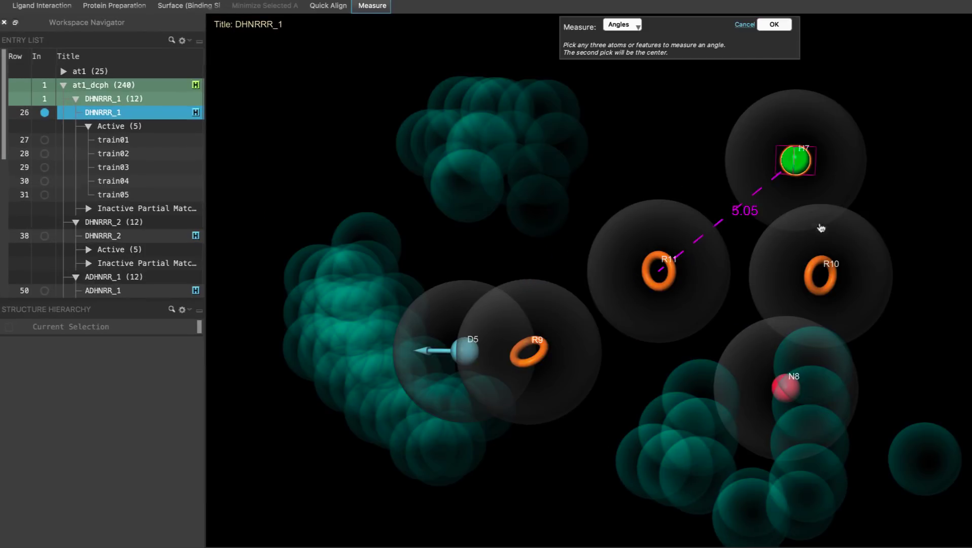
pyautogui.click(829, 267)
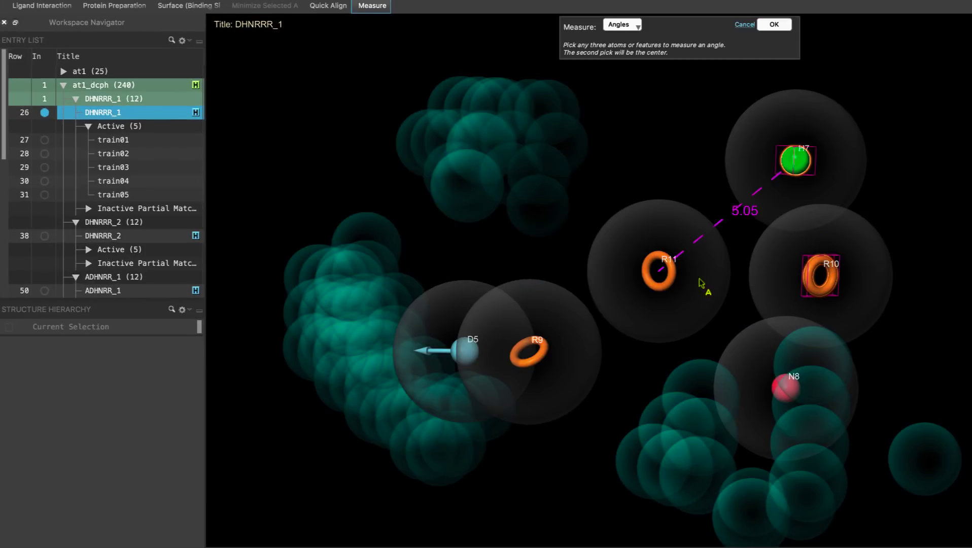
pyautogui.click(664, 283)
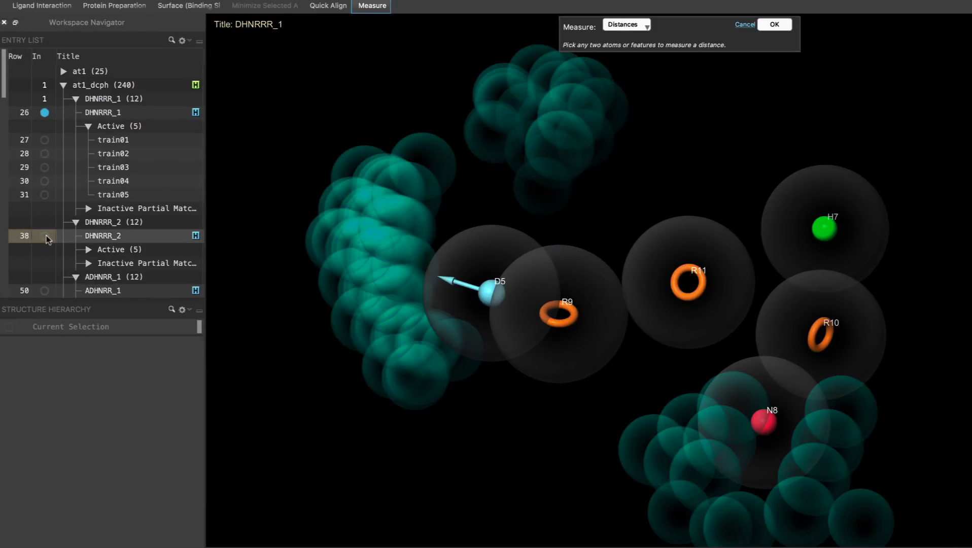
# Step: Add DHNRRR_2 and measure distances R12–R9, D5 to an atom, and A3 to GLY 216 oxygen
pyautogui.click(45, 236)
pyautogui.click(578, 241)
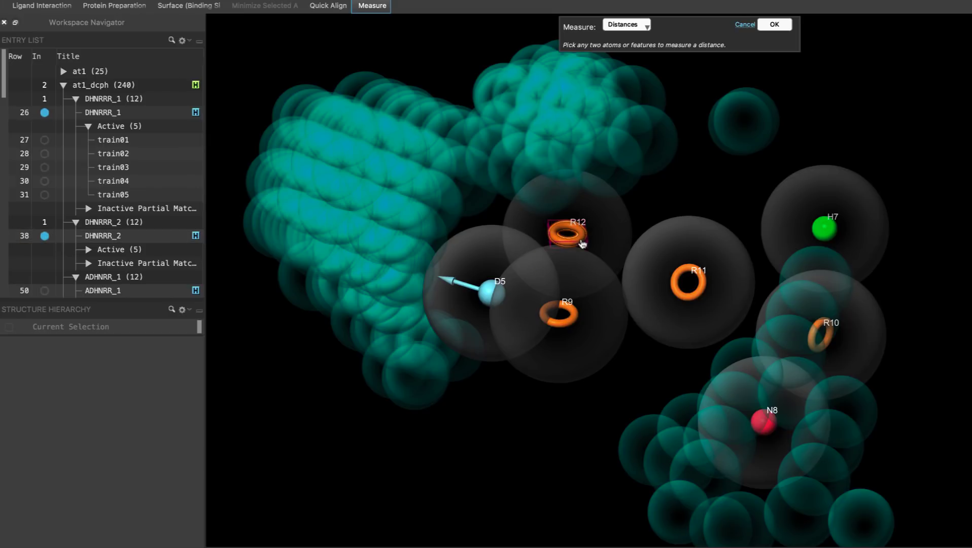
pyautogui.click(575, 312)
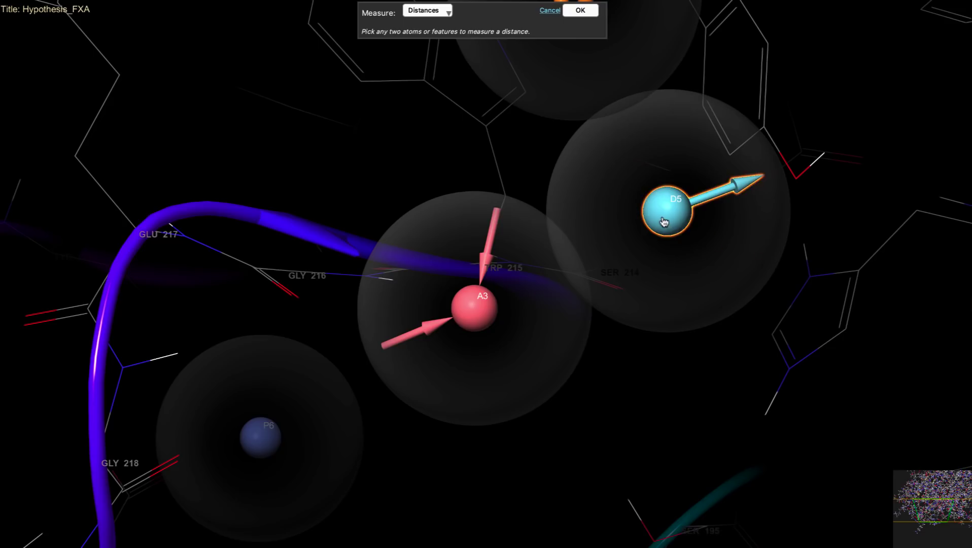
pyautogui.click(761, 208)
pyautogui.click(801, 189)
pyautogui.click(495, 309)
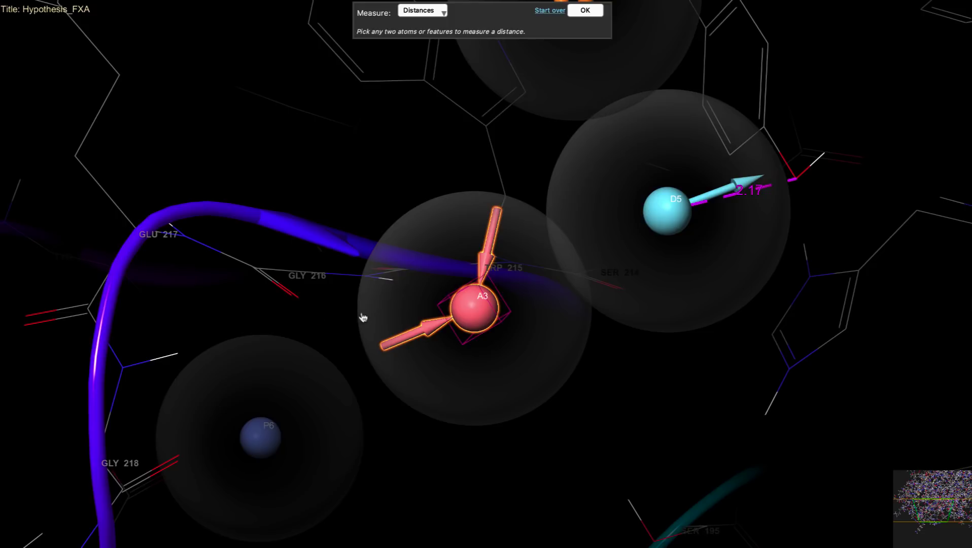
pyautogui.click(294, 299)
pyautogui.moveTo(289, 333); pyautogui.dragTo(266, 369)
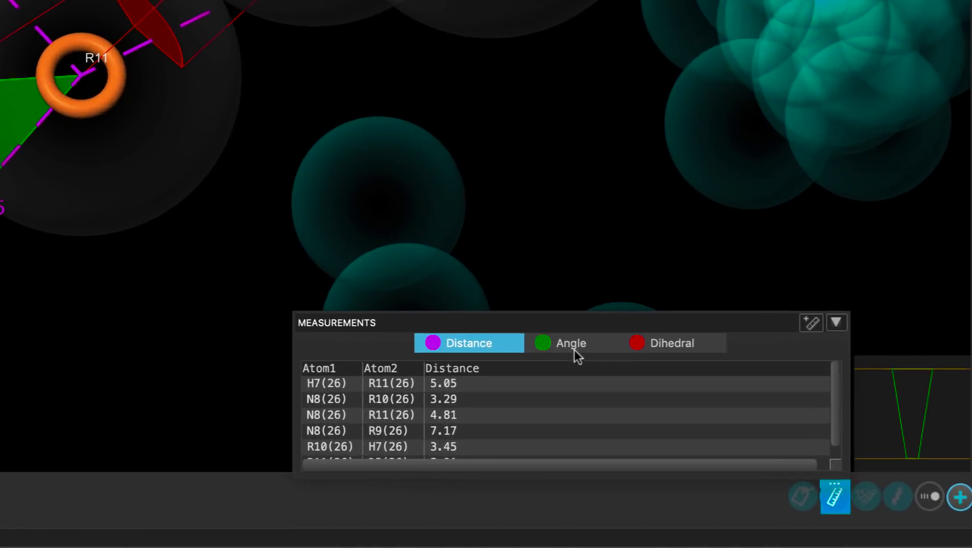
pyautogui.click(686, 414)
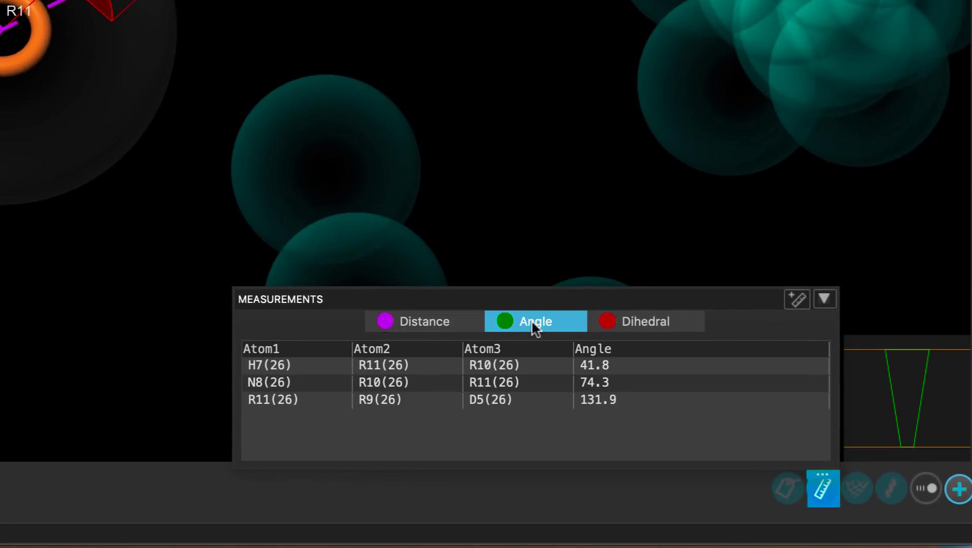
# Step: List the dihedral measurements and bring up the 1FAX binding-site surface settings
pyautogui.click(629, 323)
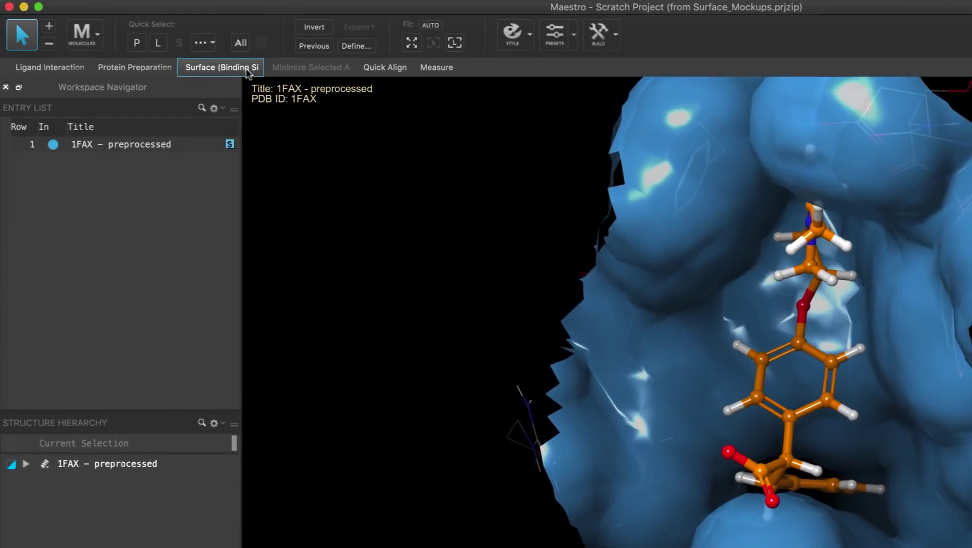
pyautogui.click(185, 50)
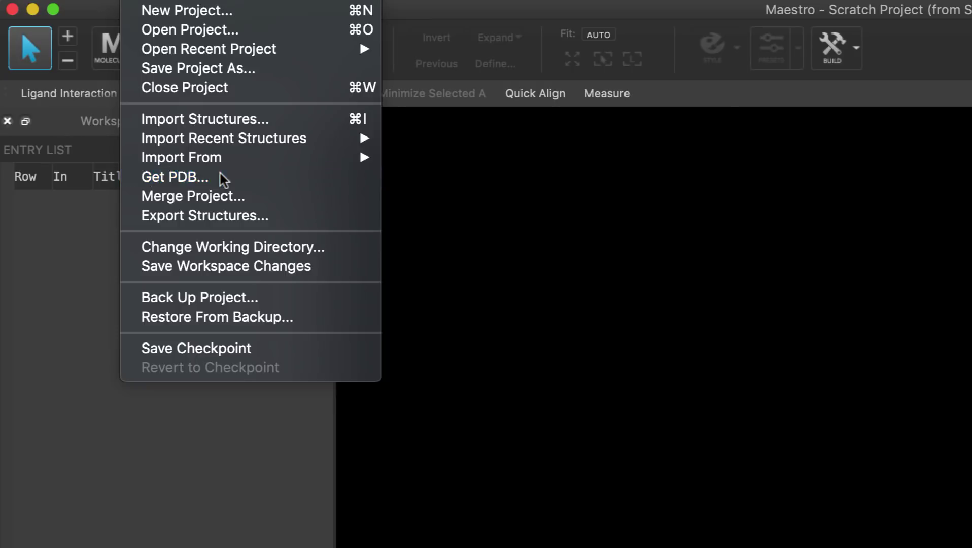
# Step: Download and load PDB entry 1hho with its diffraction data and biological unit
pyautogui.click(221, 176)
pyautogui.write('1hho')
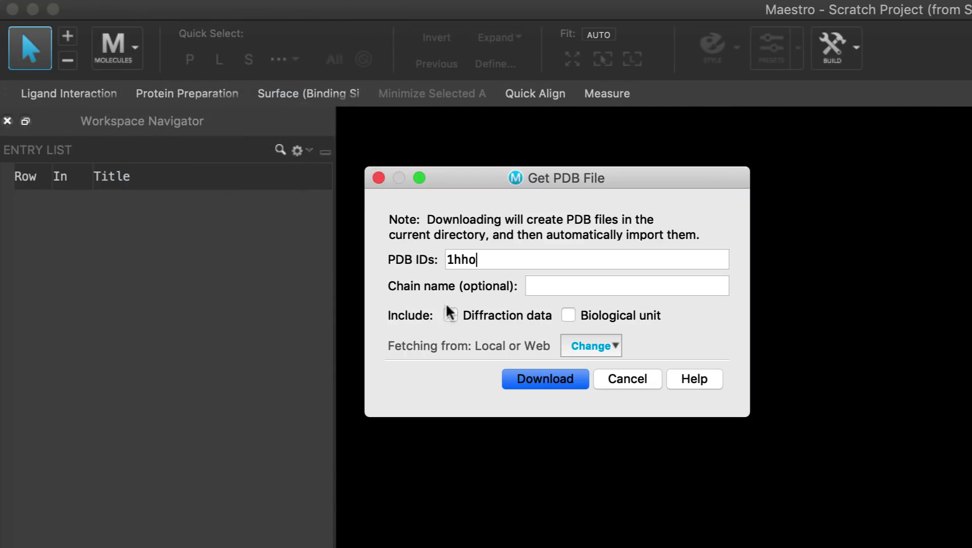
pyautogui.click(465, 315)
pyautogui.click(579, 319)
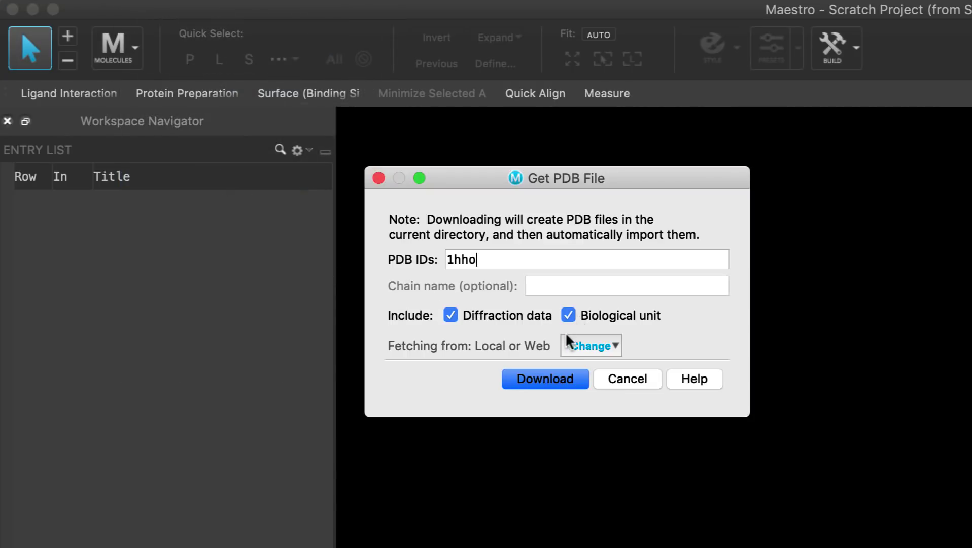
pyautogui.click(575, 380)
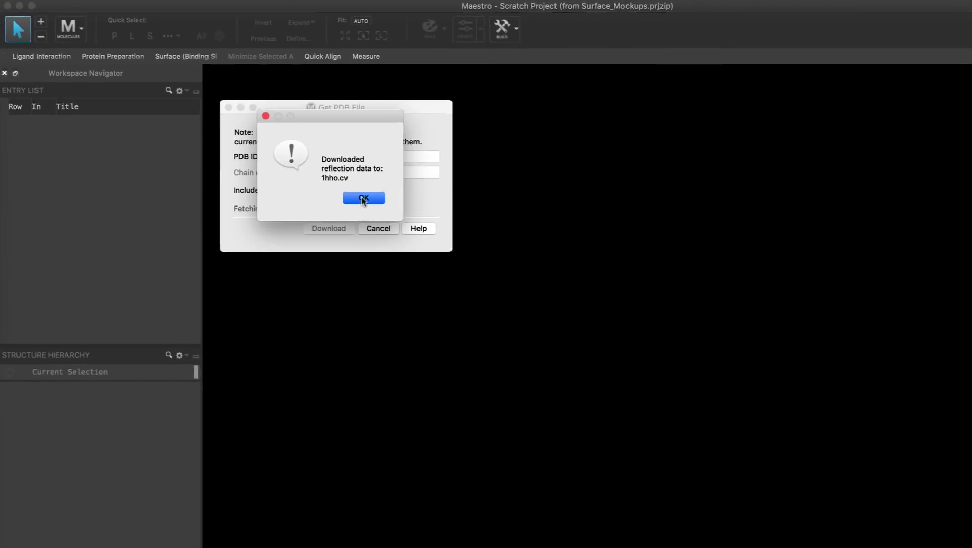
pyautogui.click(603, 327)
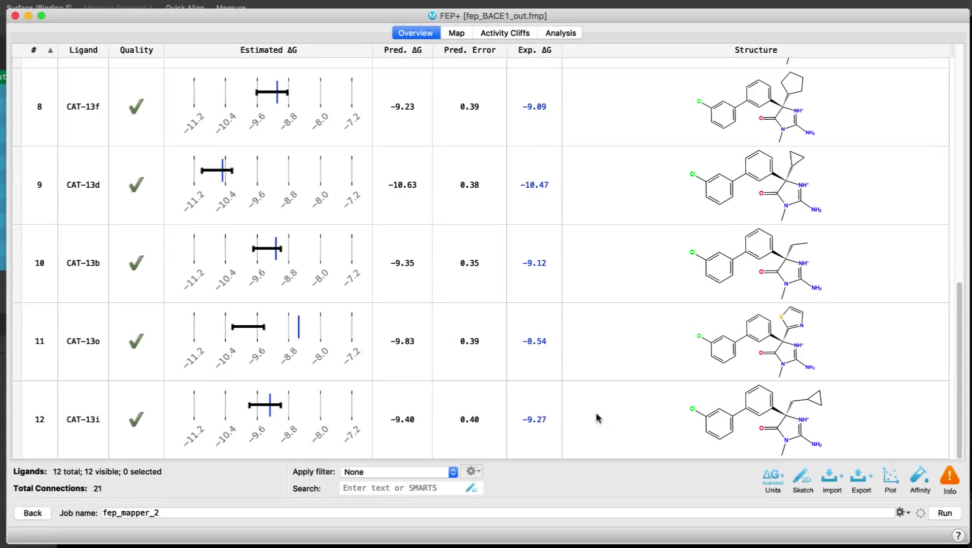
# Step: Show the FEP+ map health report listing high hysteresis and an unconnected node
pyautogui.click(947, 480)
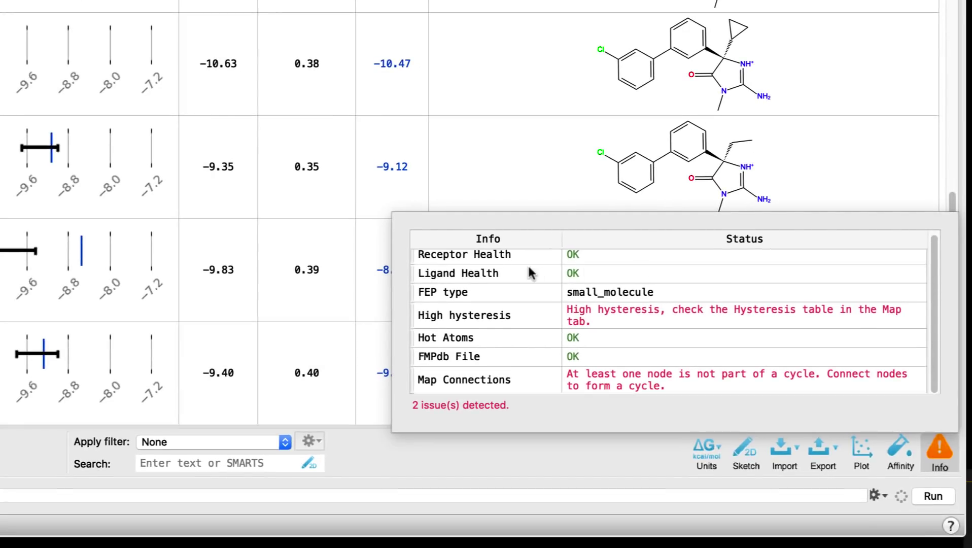
pyautogui.scroll(1, 525, 268)
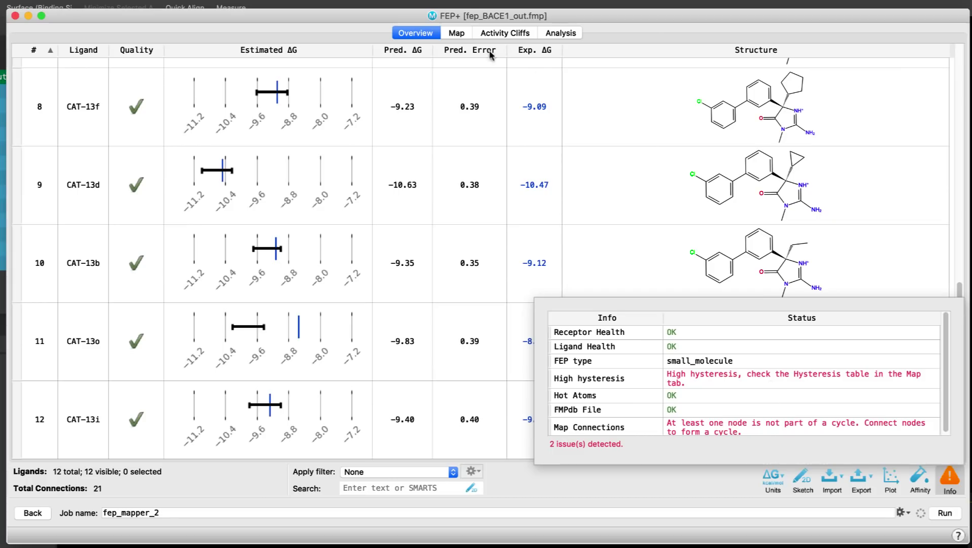
# Step: Review the perturbation map and hysteresis table alongside the reopened health report
pyautogui.click(456, 34)
pyautogui.click(456, 33)
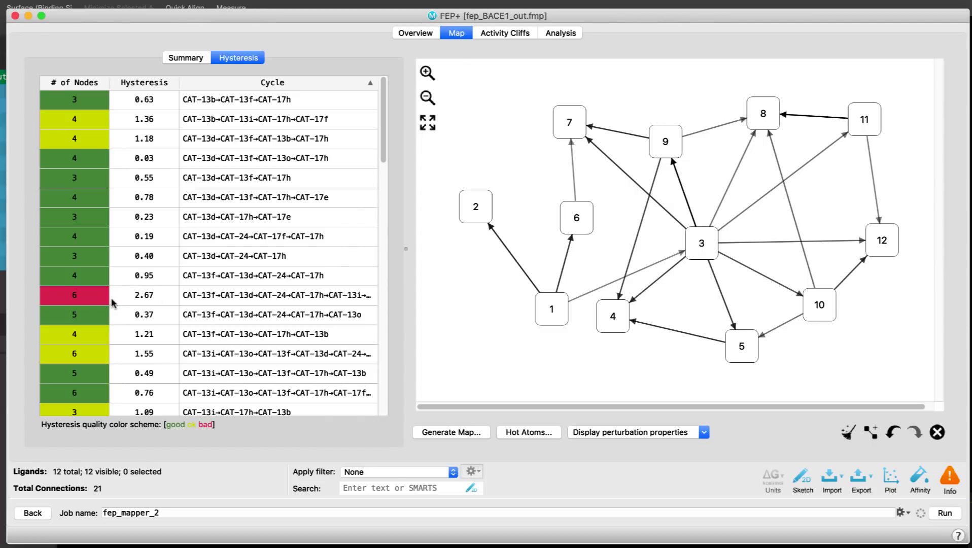
pyautogui.click(949, 480)
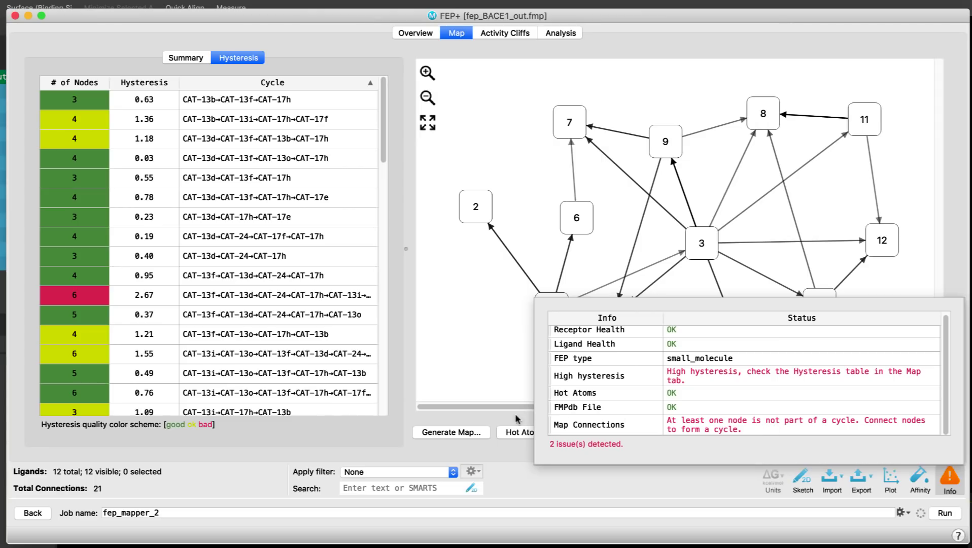
pyautogui.click(518, 419)
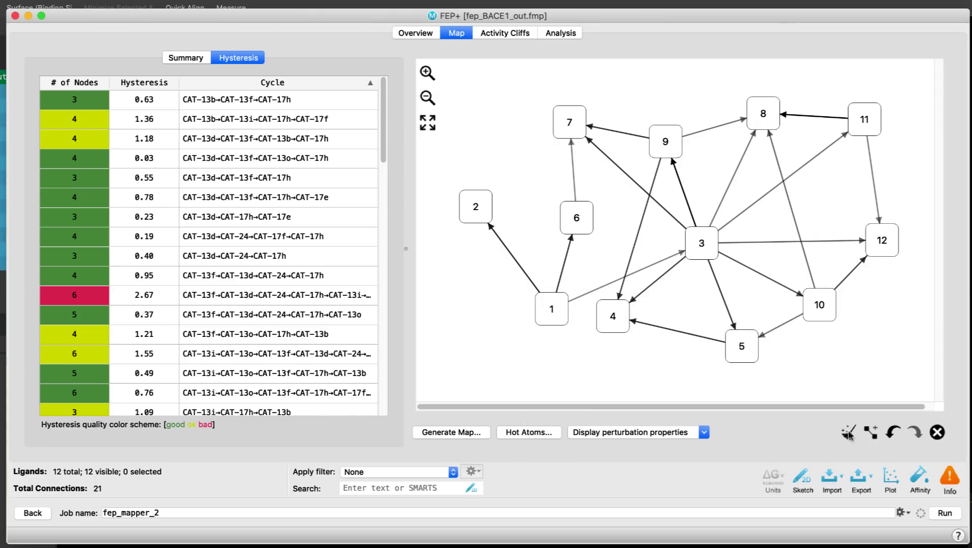
# Step: Connect map node 2 to nodes 6 and 7, then recheck the map health summary
pyautogui.click(871, 431)
pyautogui.click(484, 212)
pyautogui.click(576, 223)
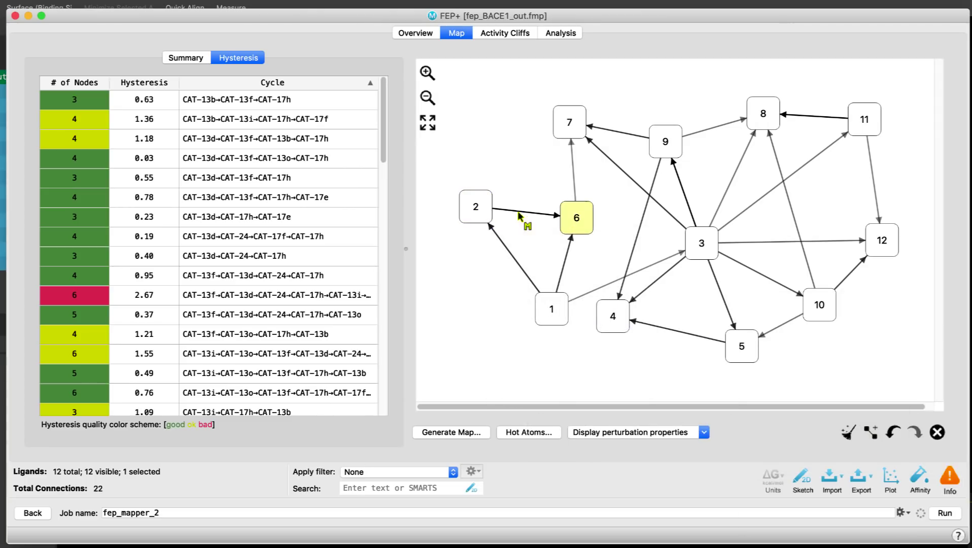
pyautogui.click(486, 212)
pyautogui.click(570, 124)
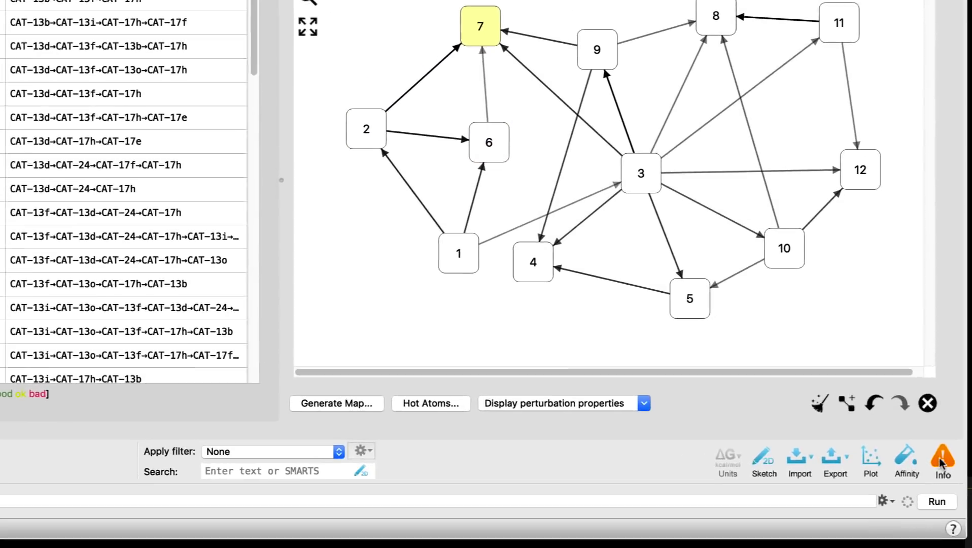
pyautogui.click(949, 476)
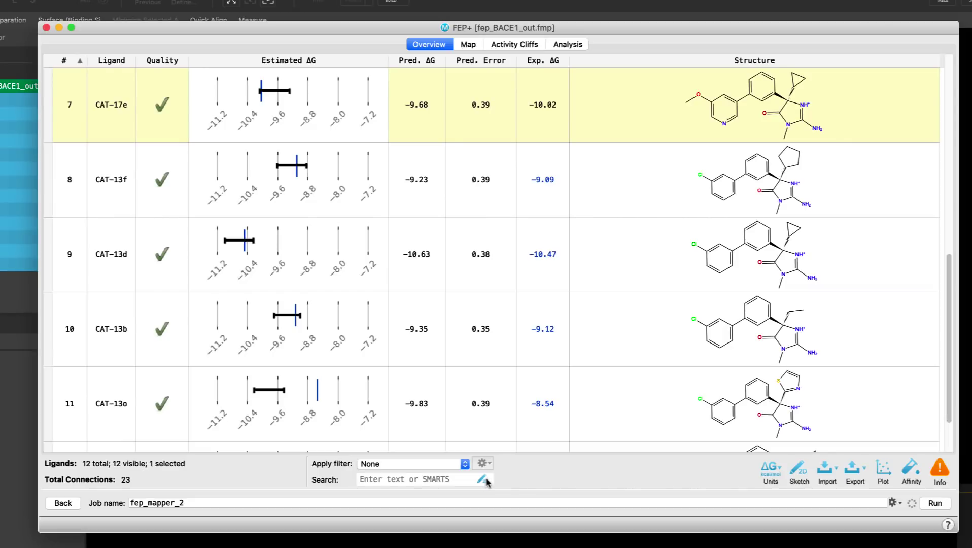
# Step: Search the ligands with a sketched cyclopentane ring and select the sole match, CAT-13f
pyautogui.click(483, 480)
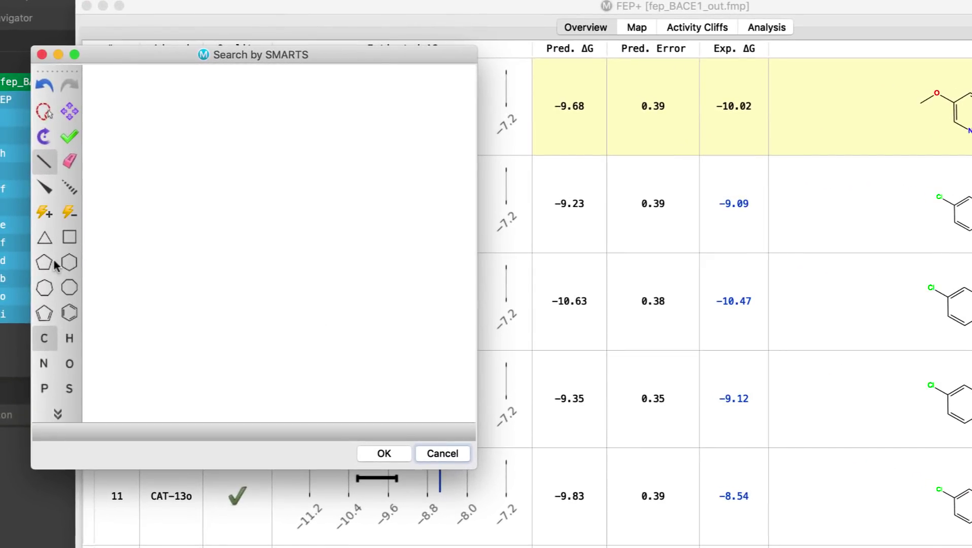
pyautogui.click(44, 262)
pyautogui.click(226, 264)
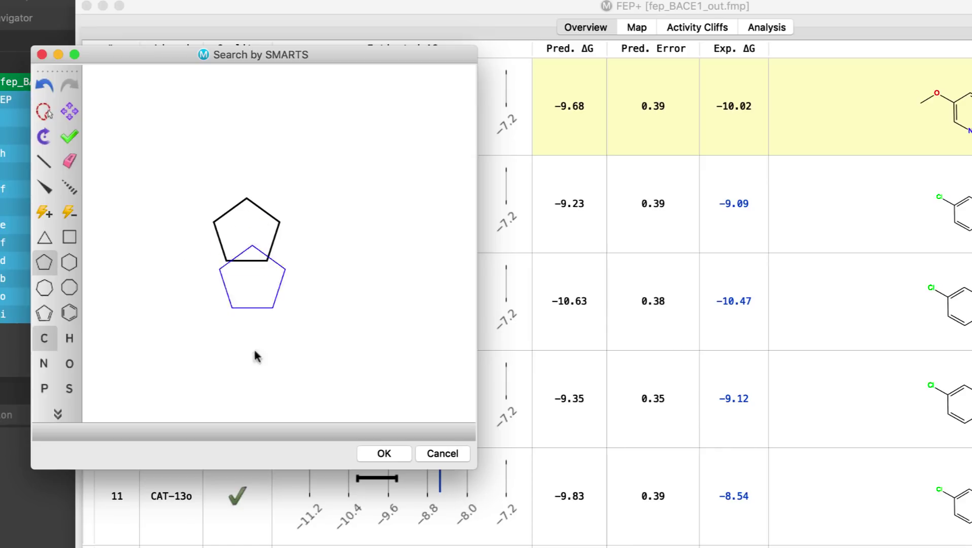
pyautogui.click(384, 454)
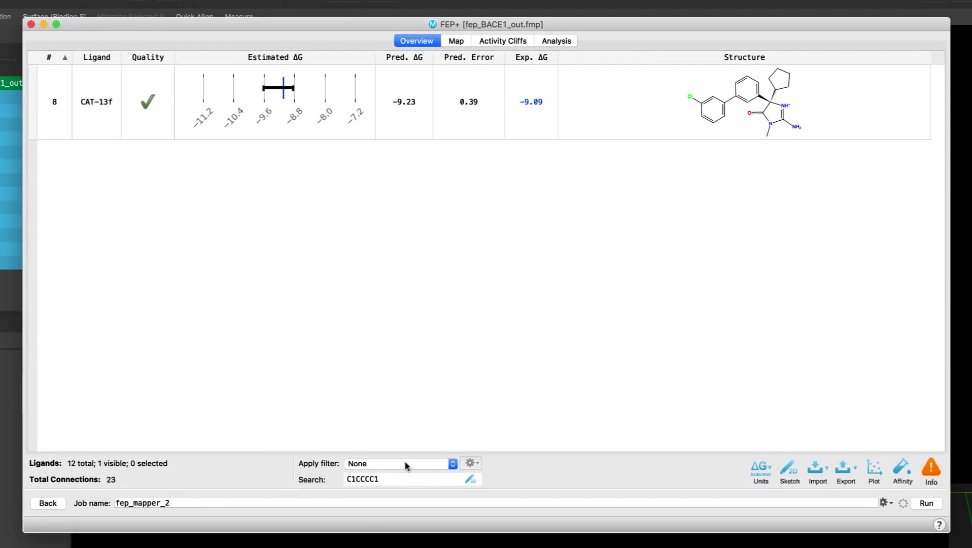
pyautogui.click(797, 117)
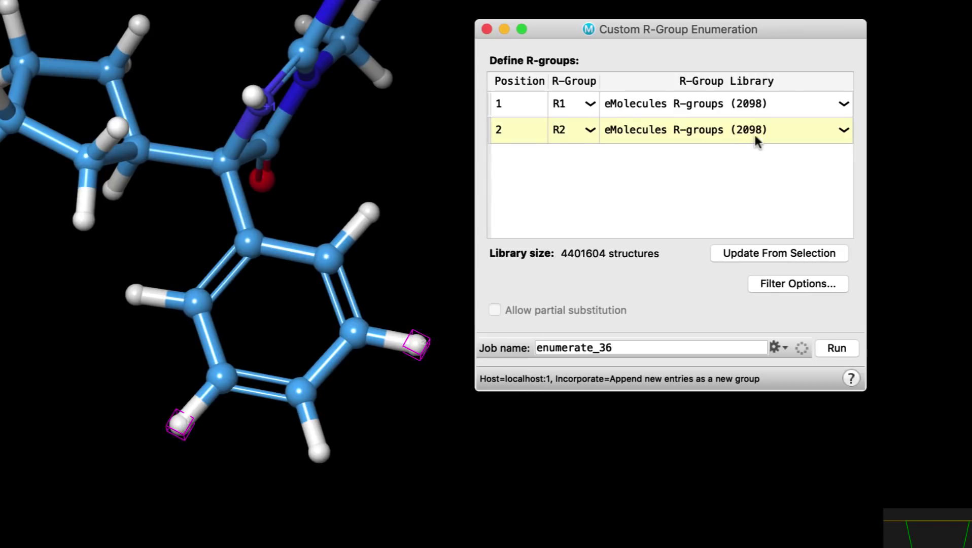
# Step: Open the R-Group Library dropdown for position 2 to list the available libraries
pyautogui.click(755, 133)
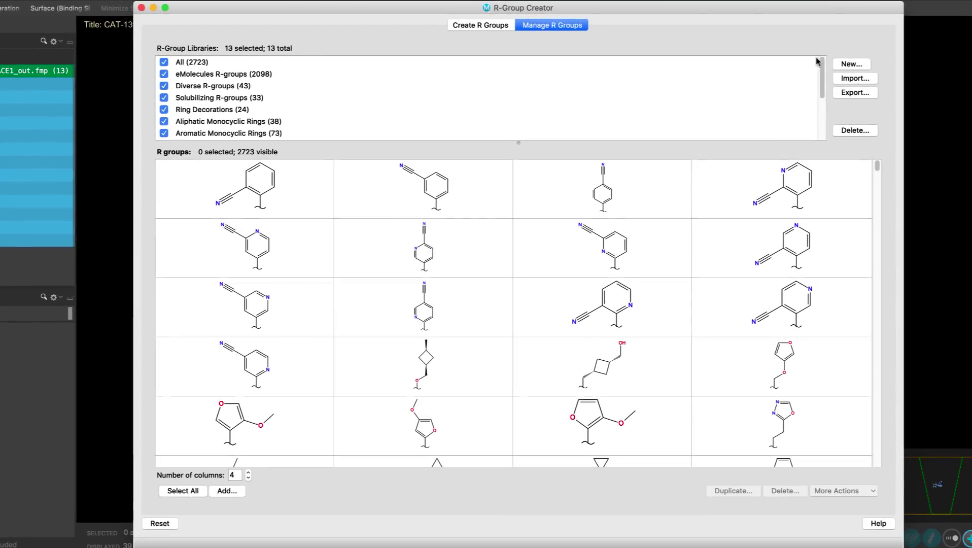
# Step: Show only the Ring Decorations library and copy all 24 of its R-groups
pyautogui.scroll(-3, 817, 61)
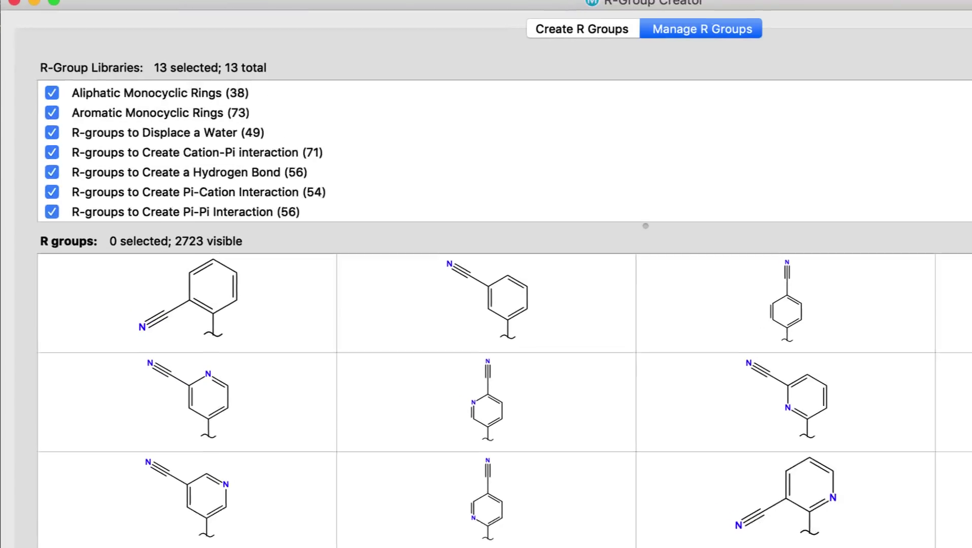
pyautogui.scroll(3, 817, 61)
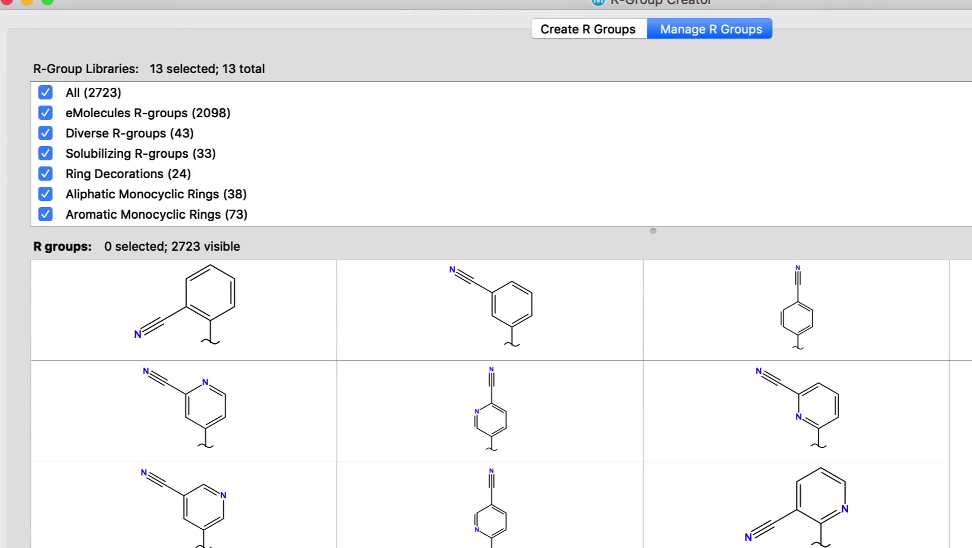
pyautogui.click(45, 92)
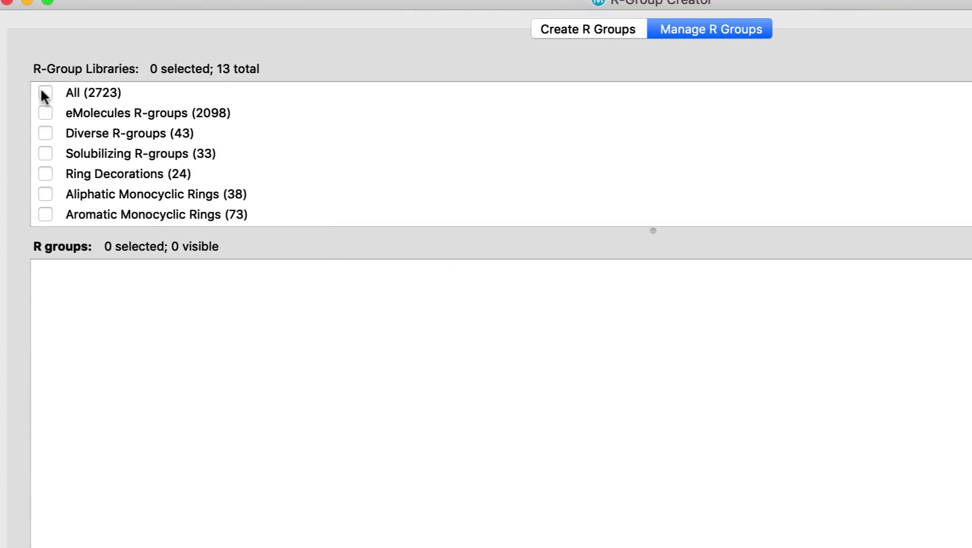
pyautogui.click(45, 174)
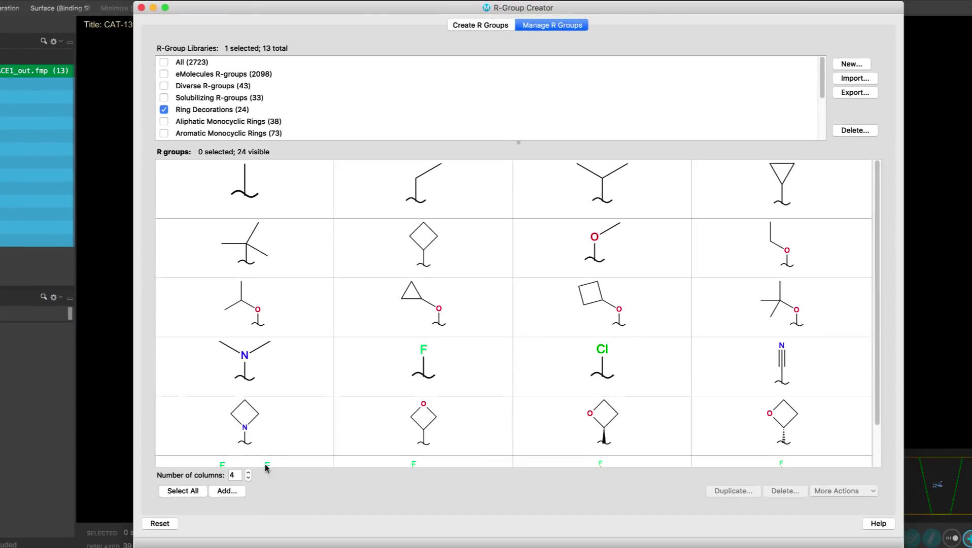
pyautogui.click(202, 490)
pyautogui.click(846, 490)
pyautogui.click(837, 521)
# Step: Create a new library named 'My R-groups' and paste the 24 R-groups into it
pyautogui.click(853, 64)
pyautogui.write('My R-groups')
pyautogui.press('Return')
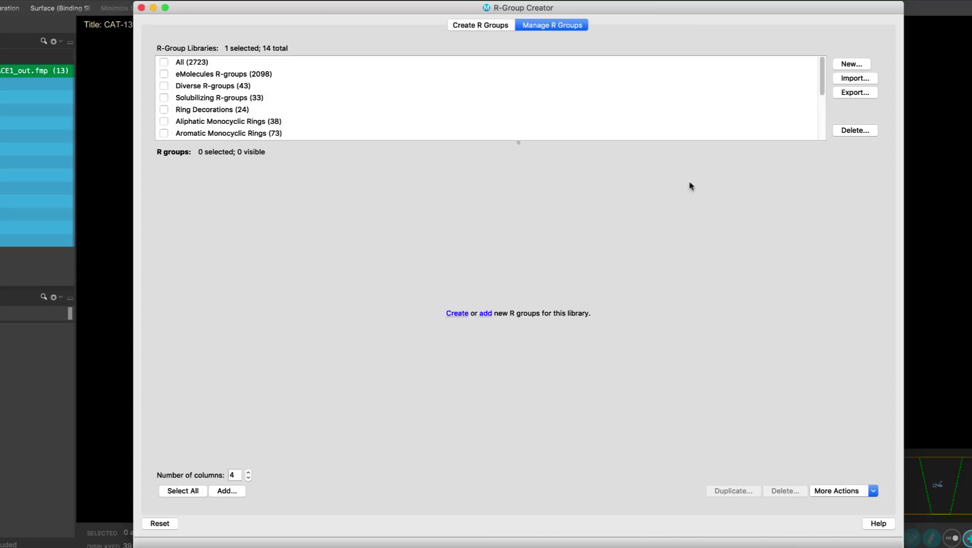
pyautogui.click(834, 489)
pyautogui.click(832, 537)
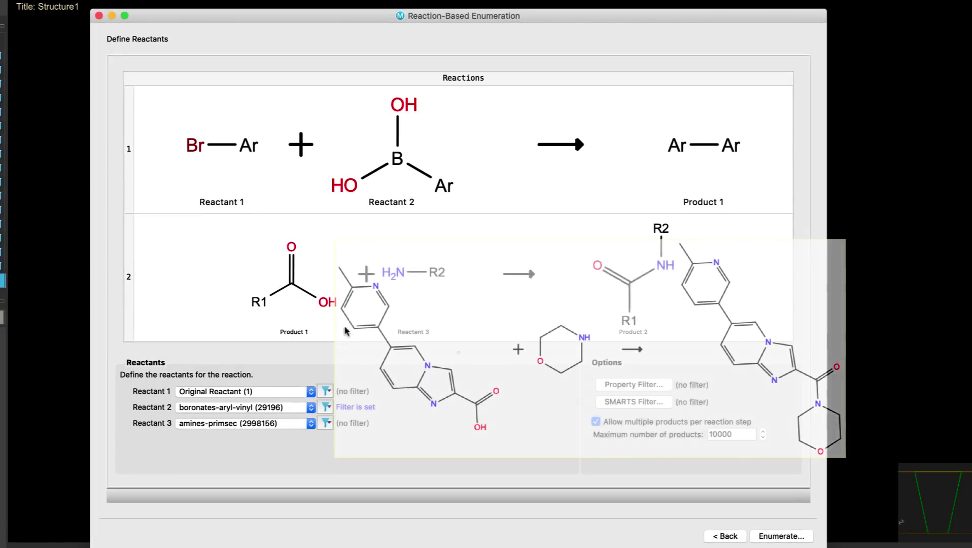
# Step: Add a MolWt property filter to Reactant 3 and save it
pyautogui.click(325, 423)
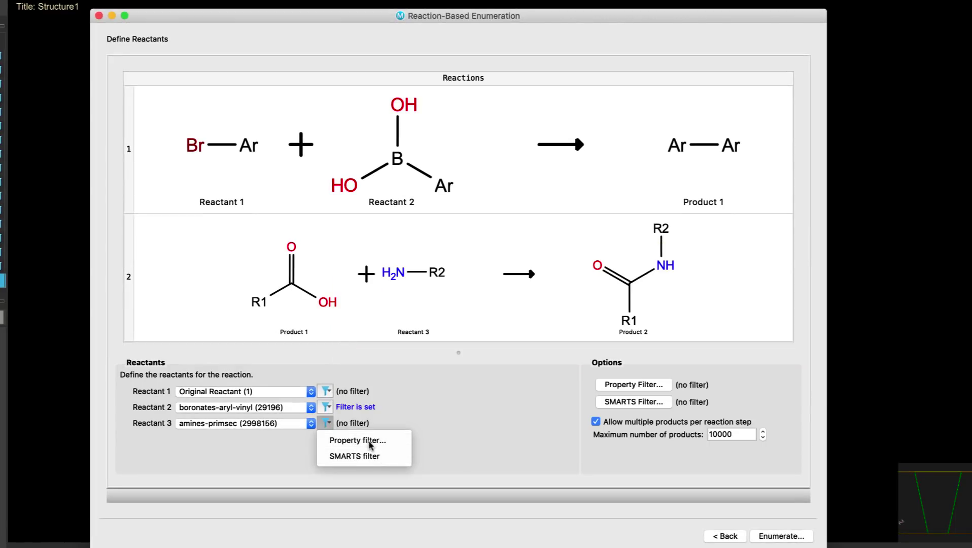
pyautogui.click(370, 442)
pyautogui.click(313, 219)
pyautogui.click(527, 404)
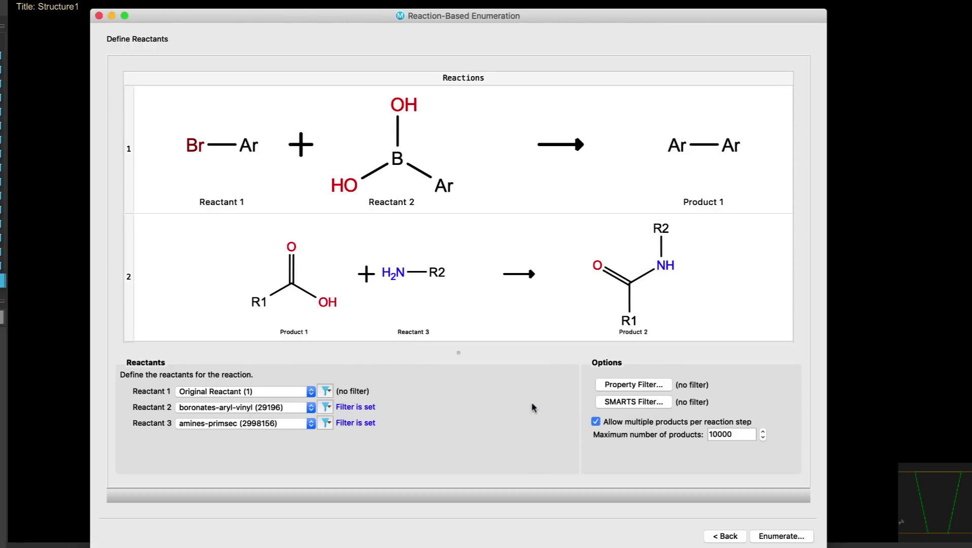
# Step: Load the standard SMARTS filters for products and enlarge the SMARTS filter window
pyautogui.click(611, 403)
pyautogui.click(525, 334)
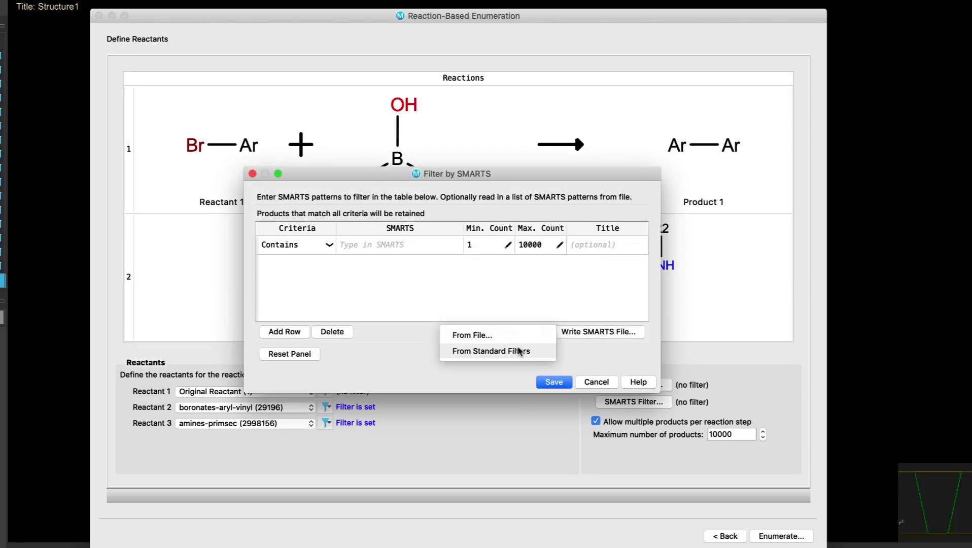
pyautogui.click(545, 353)
pyautogui.moveTo(653, 394); pyautogui.dragTo(796, 547)
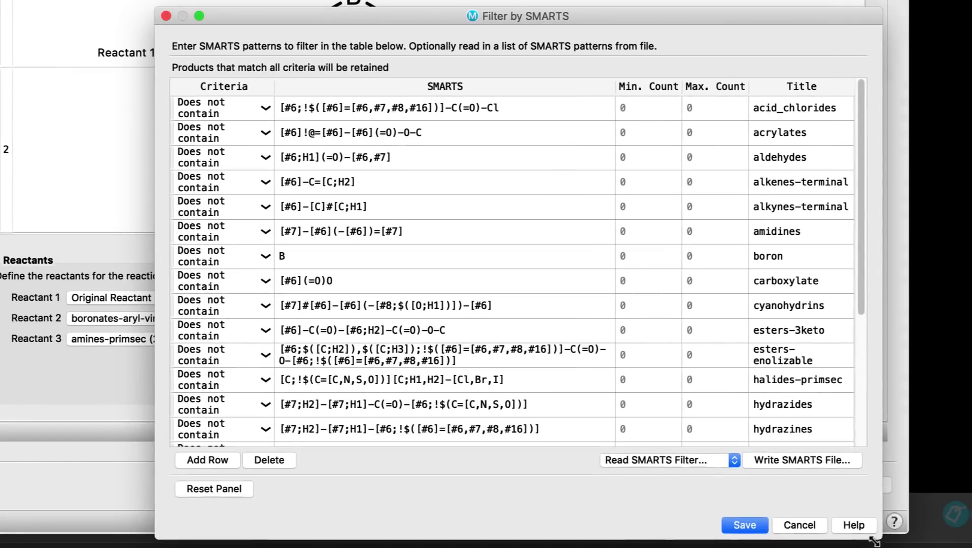
pyautogui.moveTo(873, 541); pyautogui.dragTo(902, 533)
pyautogui.moveTo(881, 320); pyautogui.dragTo(893, 234)
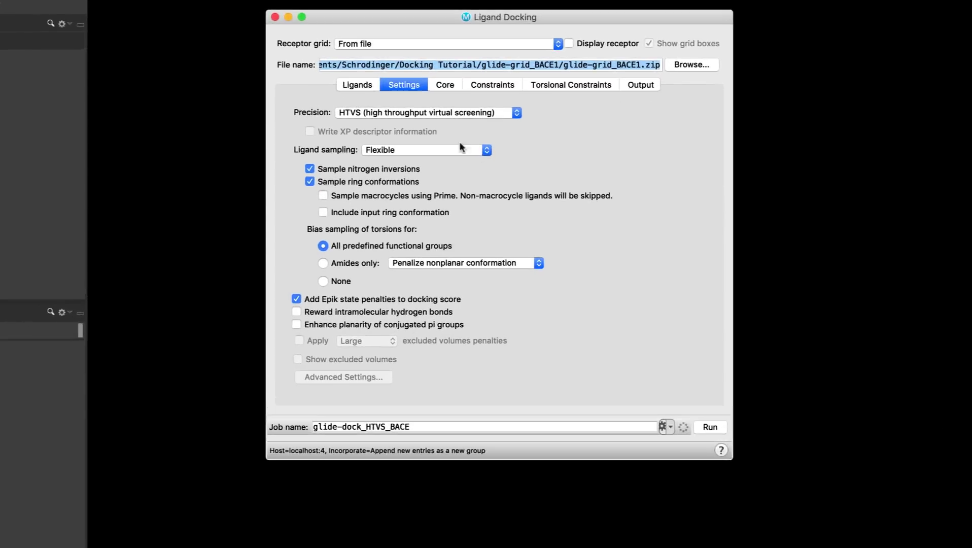
# Step: Set Maestro's Glide docking precision to SP and write the glide-dock_SP_BACE job files
pyautogui.click(429, 106)
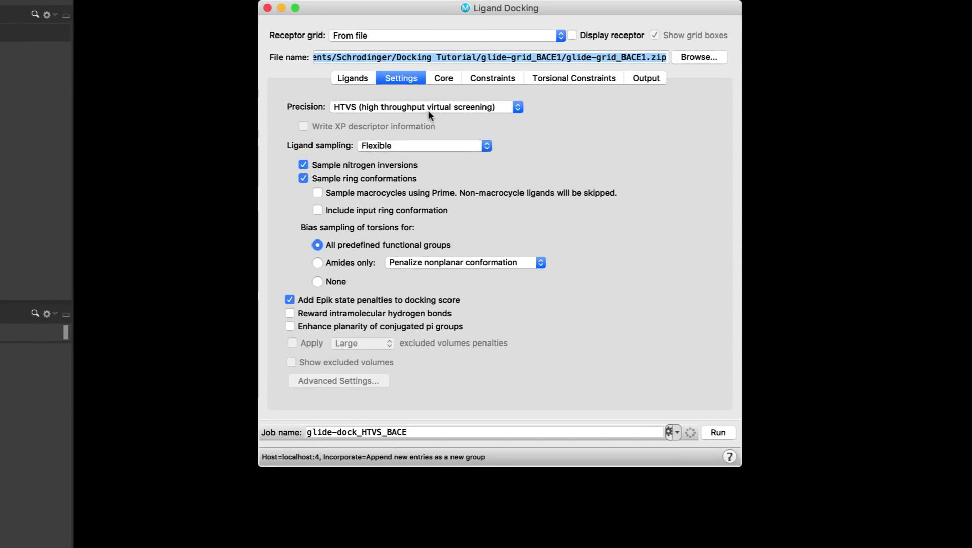
pyautogui.click(429, 112)
pyautogui.click(676, 430)
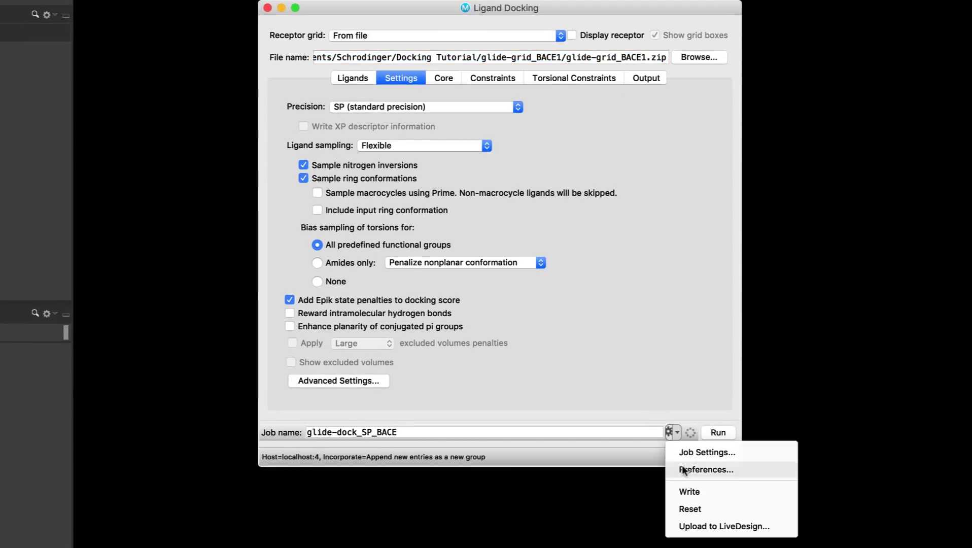
pyautogui.click(692, 490)
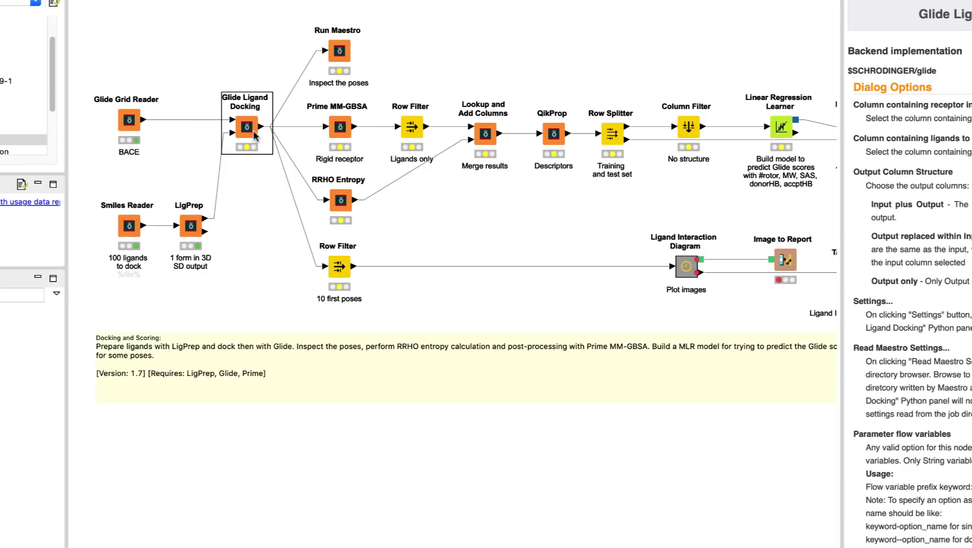
# Step: Load the glide-dock_SP_BACE Maestro settings into KNIME's Glide Ligand Docking node and review its Settings tab
pyautogui.doubleClick(251, 128)
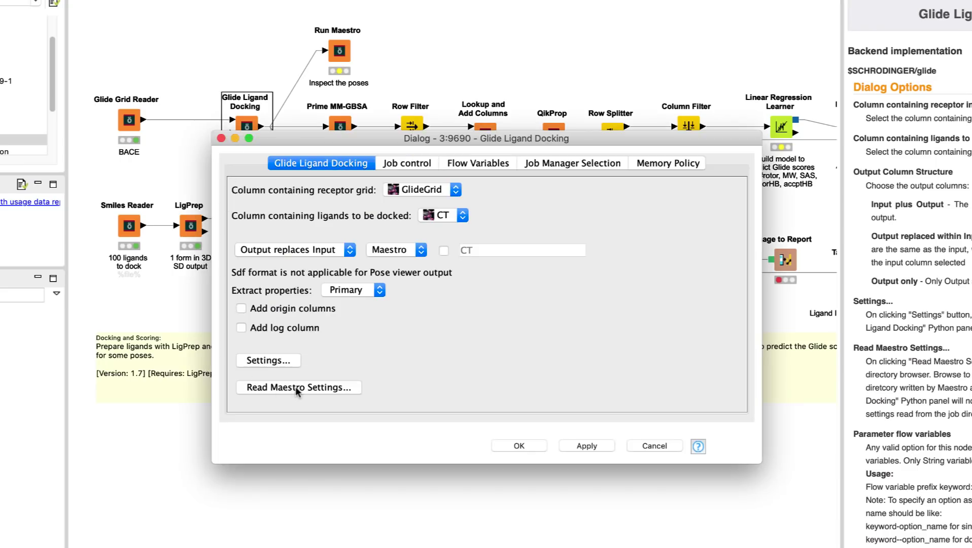
pyautogui.click(276, 387)
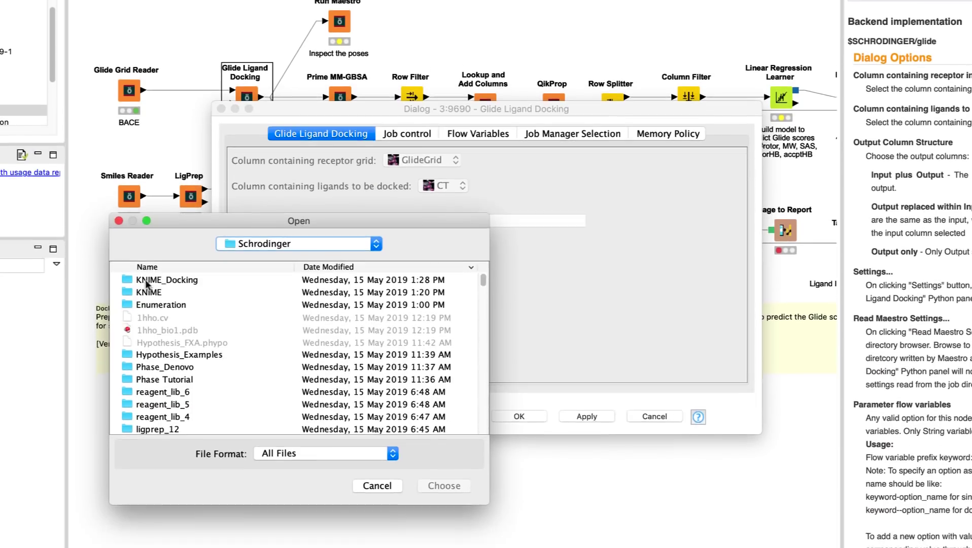
pyautogui.doubleClick(147, 284)
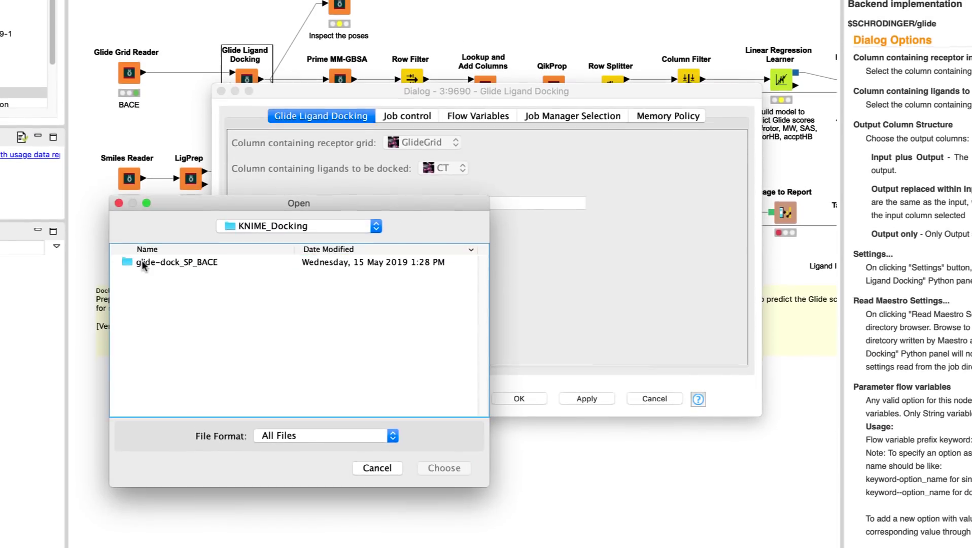
pyautogui.click(172, 284)
pyautogui.click(448, 469)
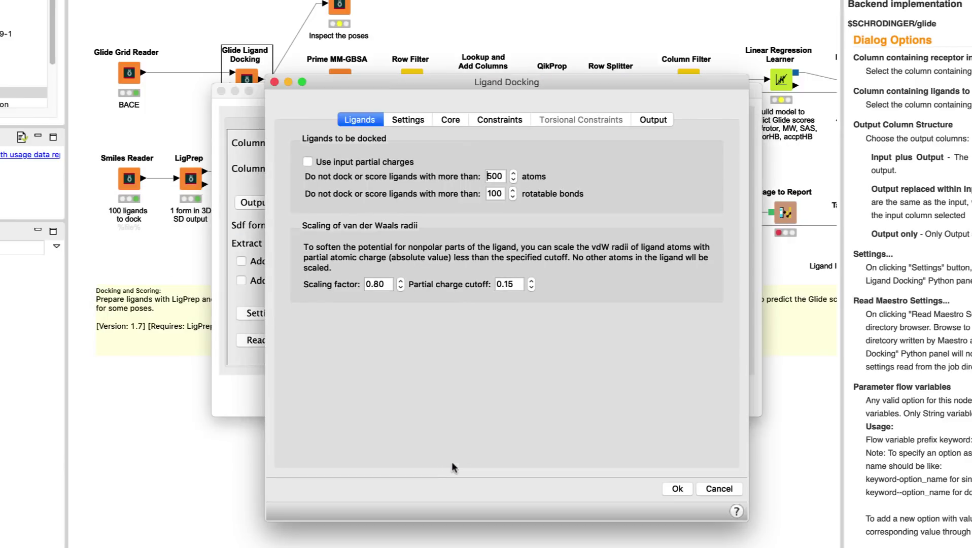
pyautogui.click(403, 120)
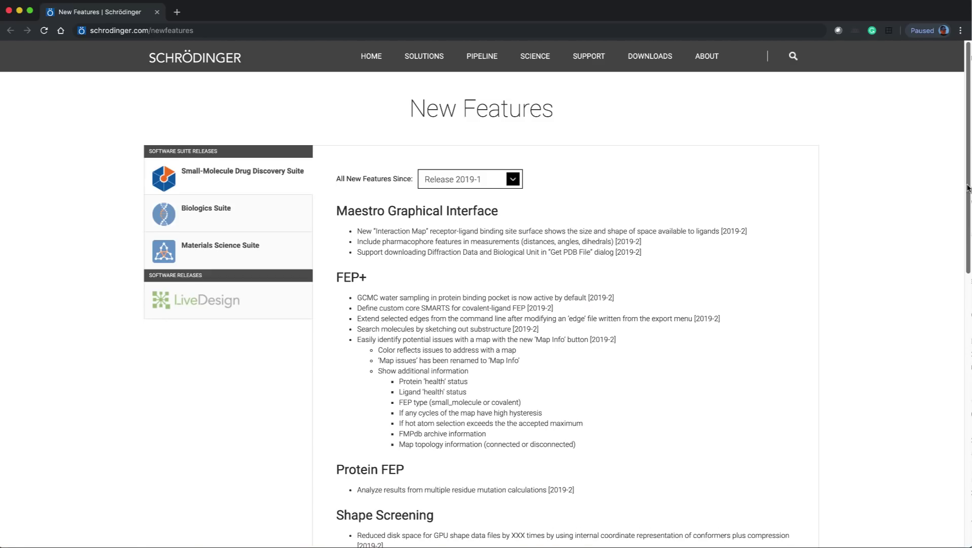
# Step: Scroll through the schrodinger.com New Features list for Release 2019-1
pyautogui.moveTo(968, 188); pyautogui.dragTo(953, 158)
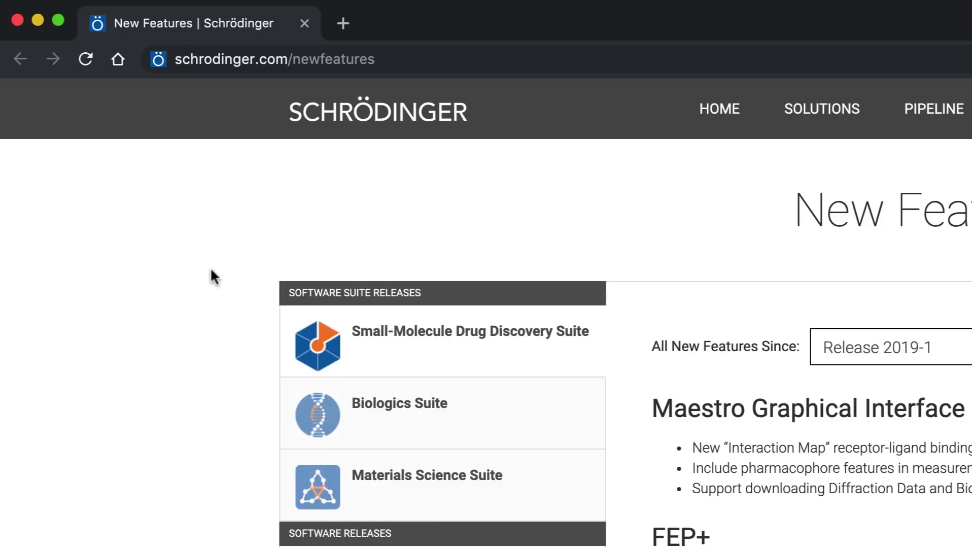